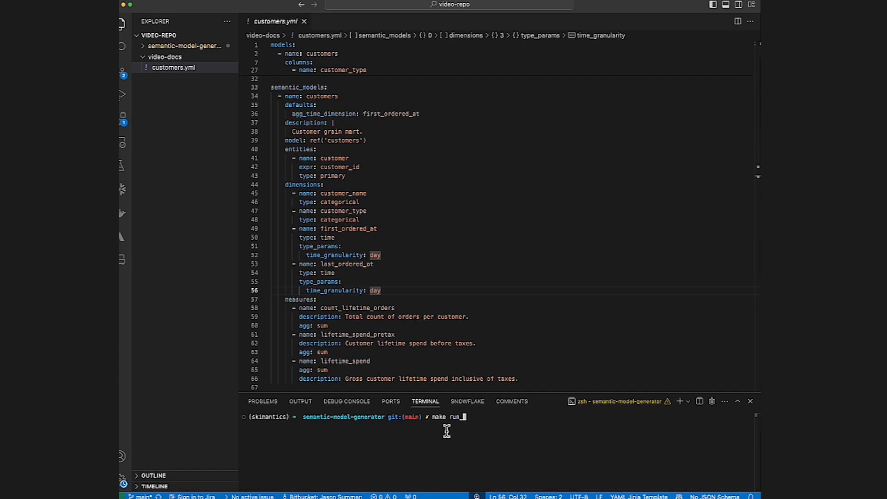
- Launch the generator with make run_admin_app and start from a partner semantic model, choosing dbt as the partner tool
{"action": "type", "text": "admin_app"}
{"action": "key", "text": "Return"}
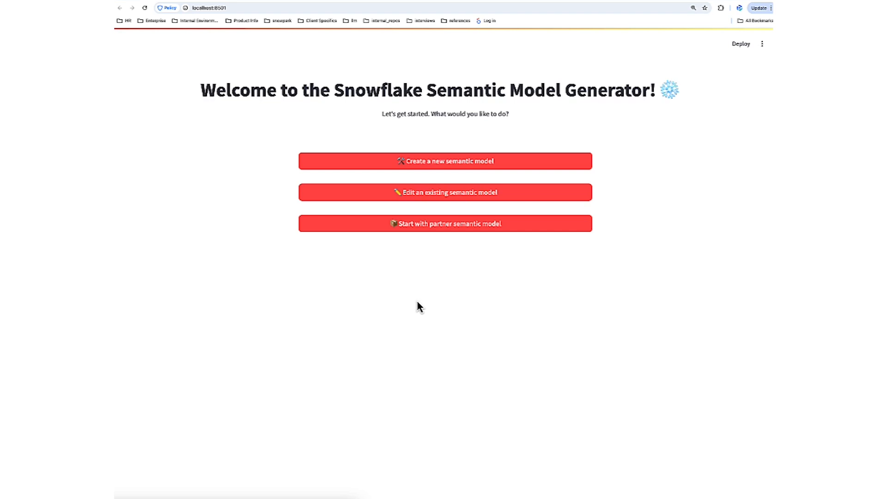
{"action": "left_click", "coordinate": [440, 232]}
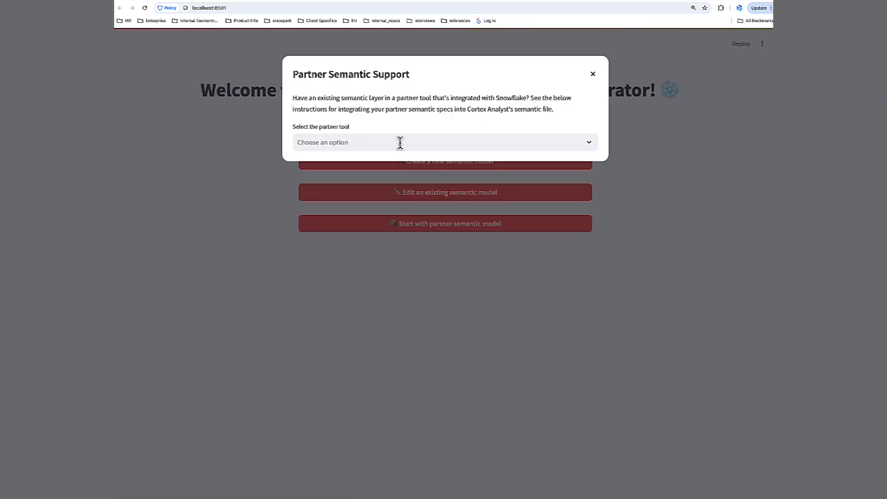
{"action": "left_click", "coordinate": [400, 142]}
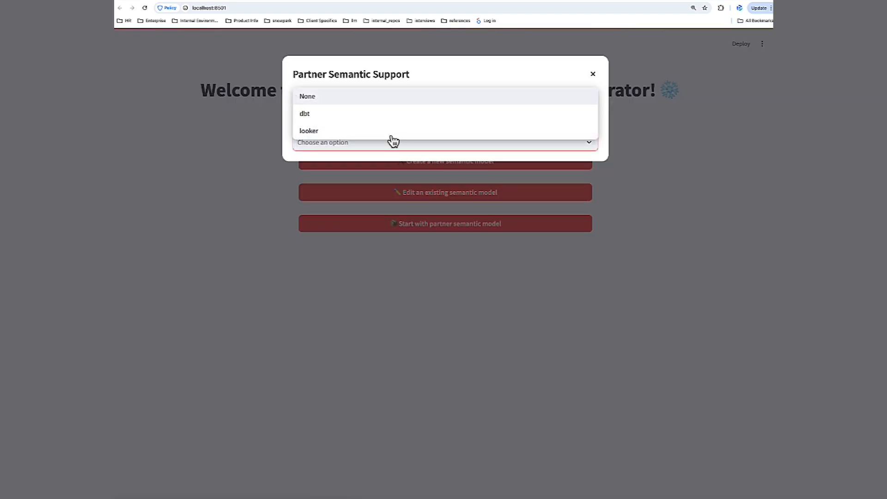
{"action": "left_click", "coordinate": [361, 118]}
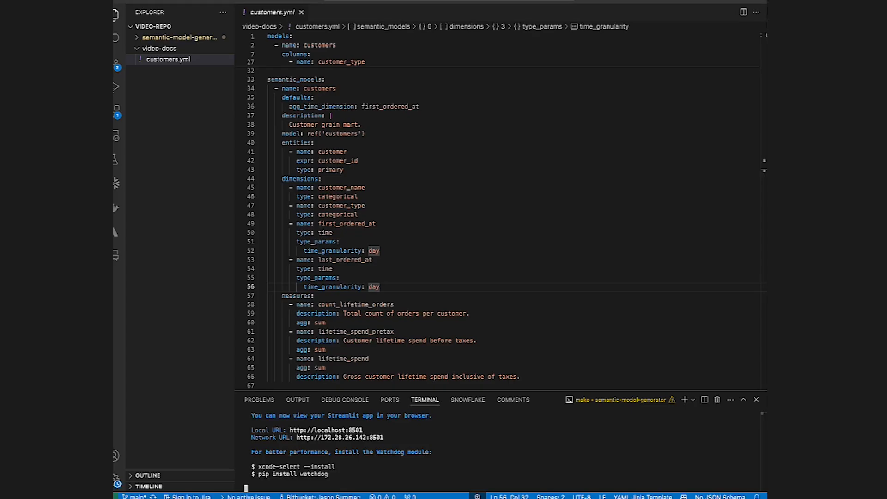
- Switch to VS Code and review the semantic_models section, its dimensions and the model reference in customers.yml
{"action": "left_click", "coordinate": [358, 206]}
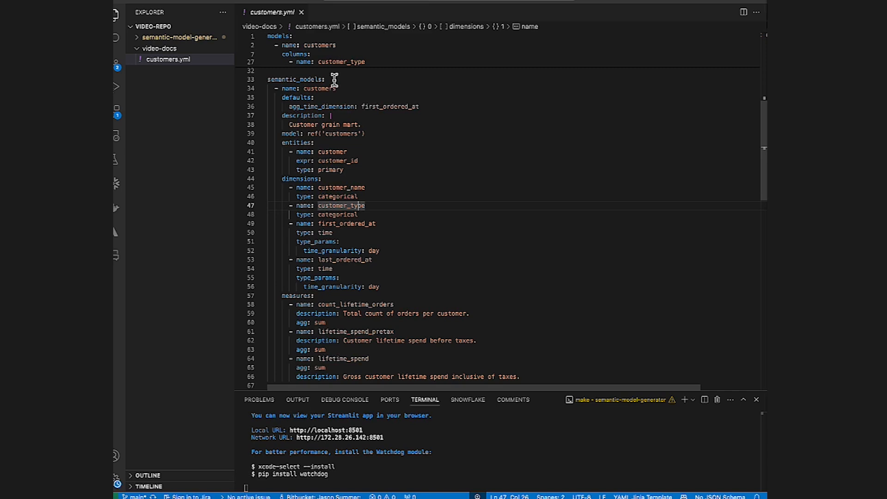
{"action": "left_click_drag", "start_coordinate": [334, 80], "coordinate": [267, 78]}
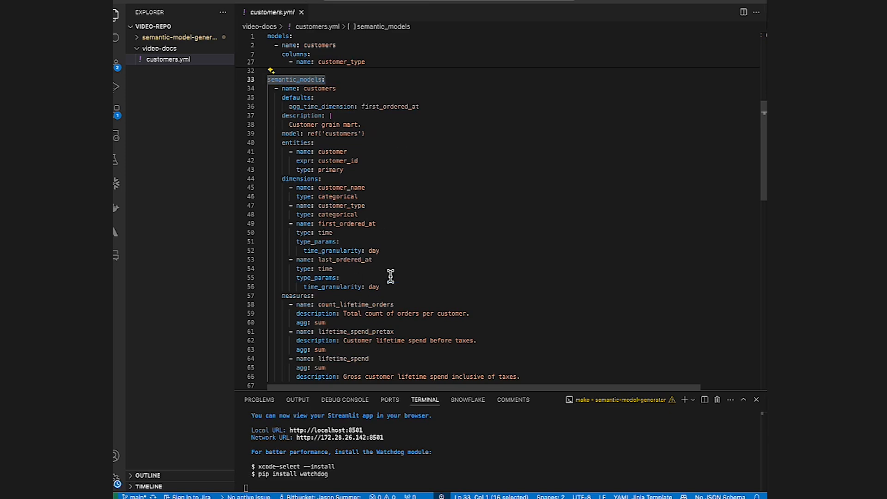
{"action": "left_click", "coordinate": [388, 225]}
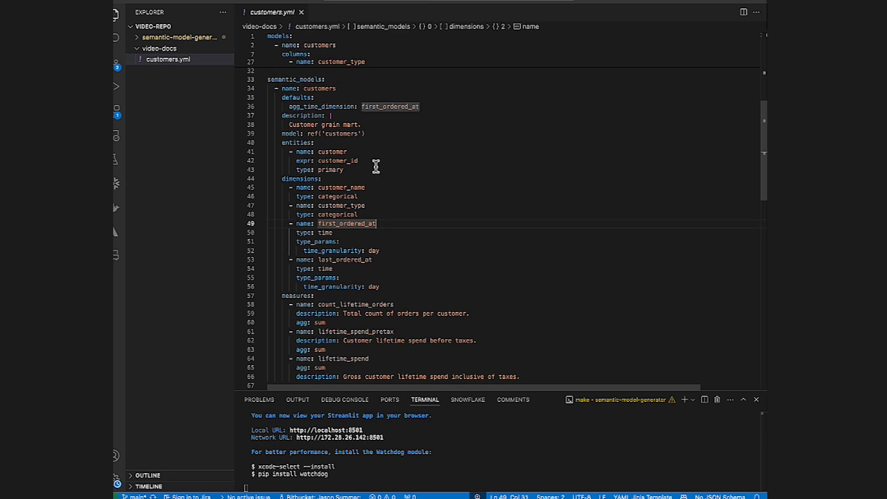
{"action": "left_click", "coordinate": [366, 133]}
{"action": "left_click_drag", "start_coordinate": [365, 133], "coordinate": [282, 133]}
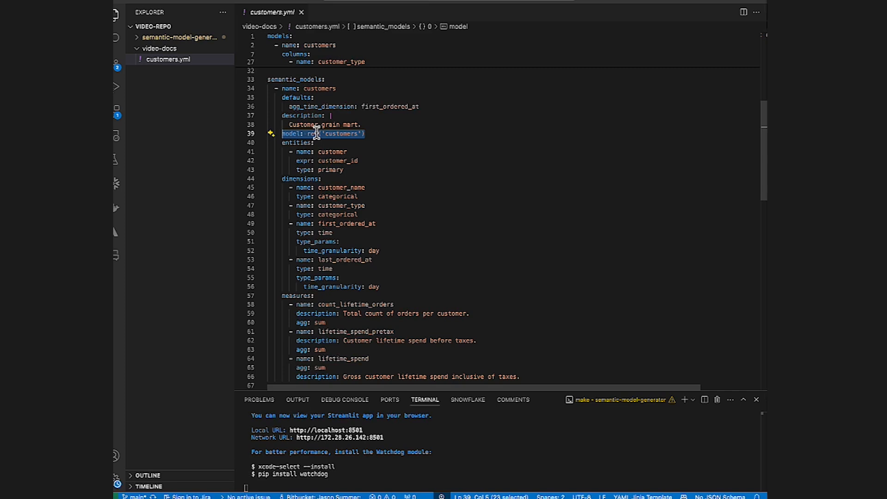
{"action": "left_click", "coordinate": [372, 134]}
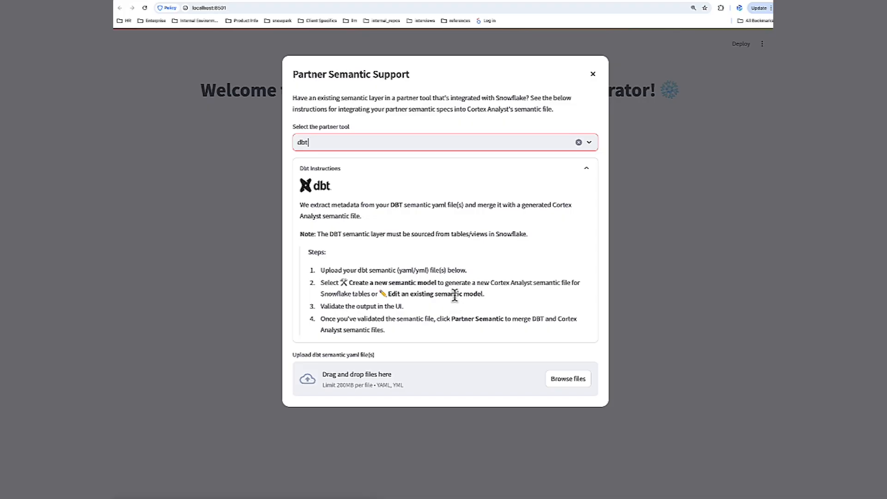
- Return to the generator in the browser, upload customers.yml from video-docs as the dbt semantic file and continue
{"action": "left_click", "coordinate": [582, 388]}
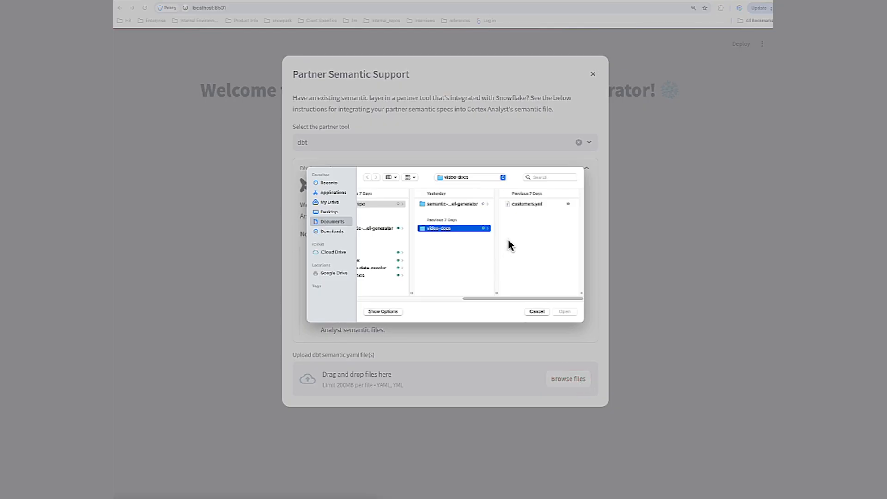
{"action": "left_click", "coordinate": [525, 205]}
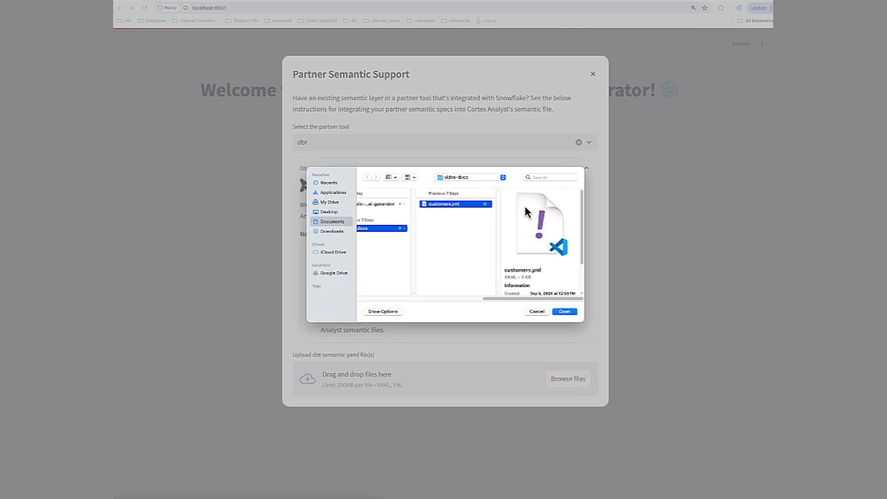
{"action": "left_click", "coordinate": [562, 312]}
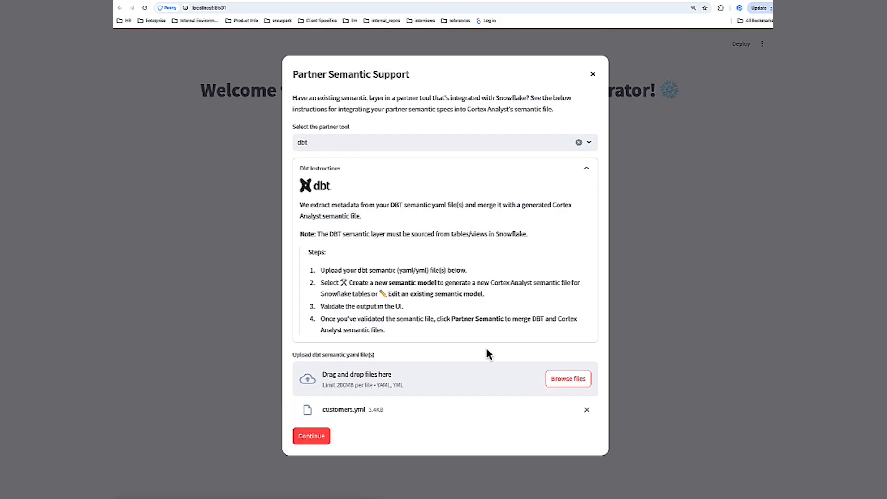
{"action": "left_click", "coordinate": [325, 442]}
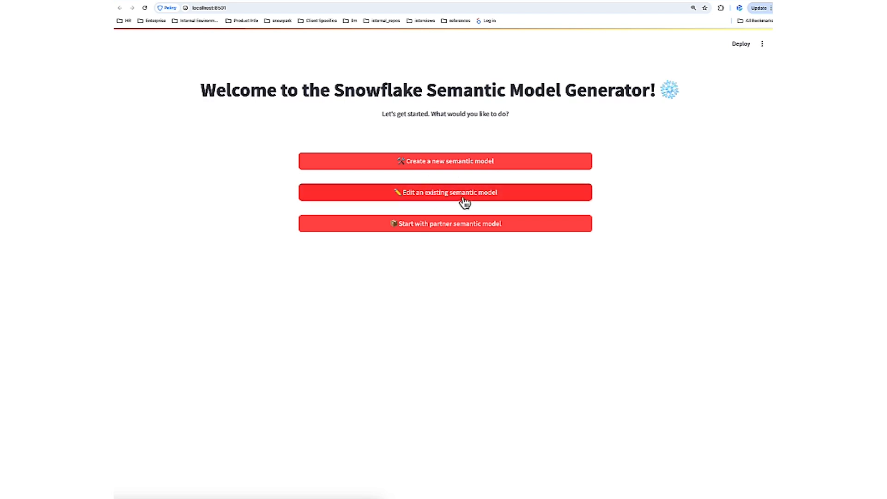
- Start a new semantic model named demo with a maximum of 10 sample values per column
{"action": "left_click", "coordinate": [445, 170]}
{"action": "left_click", "coordinate": [340, 133]}
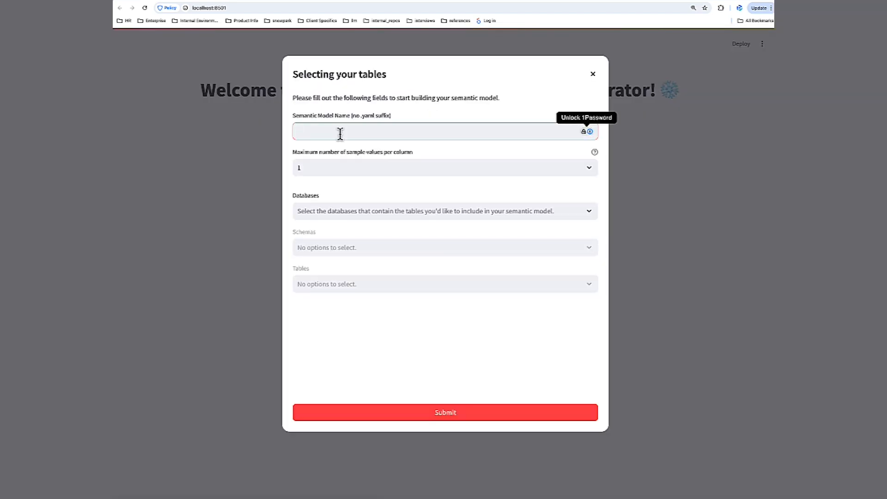
{"action": "type", "text": "demo"}
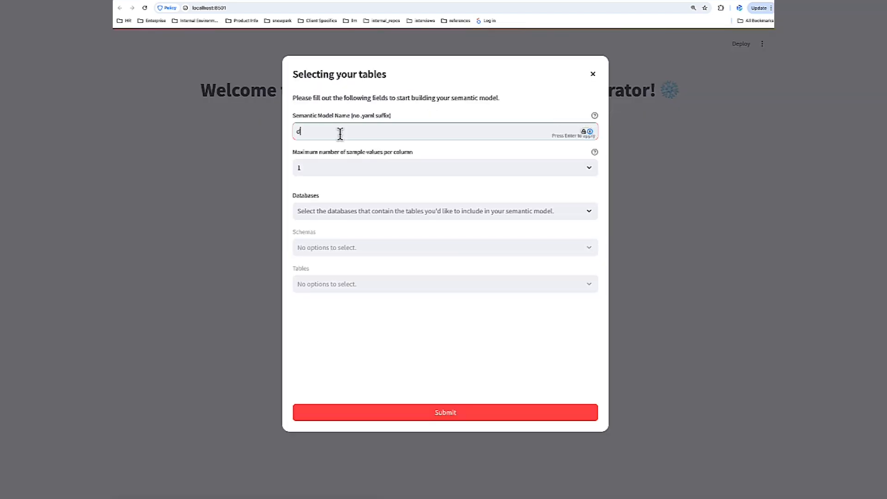
{"action": "left_click", "coordinate": [338, 165]}
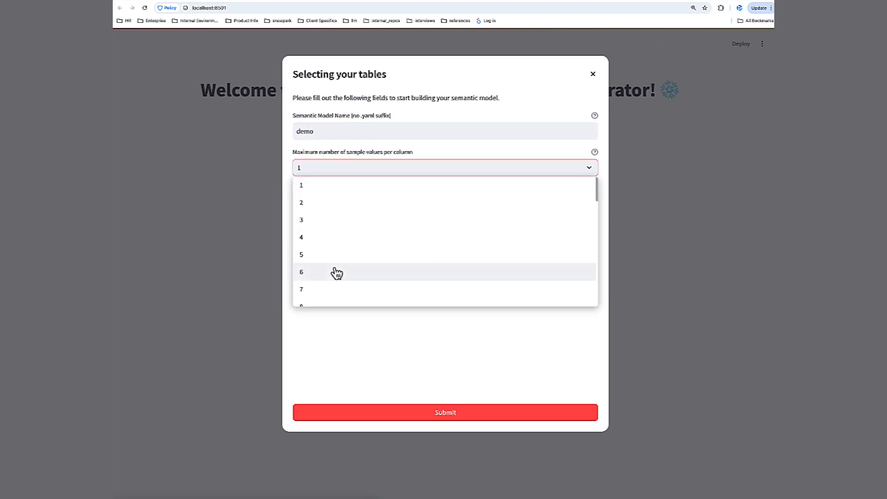
{"action": "scroll", "coordinate": [335, 273], "scroll_direction": "down", "scroll_amount": 2}
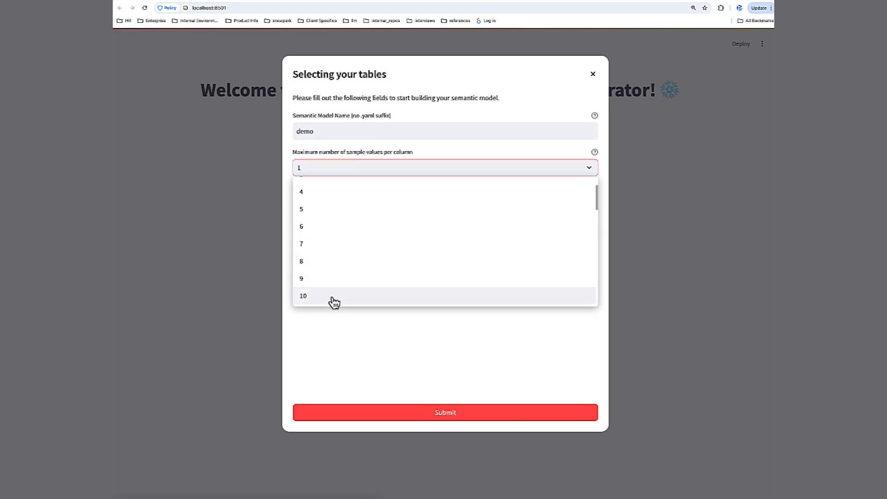
{"action": "left_click", "coordinate": [332, 298]}
- Select the CATRANSLATOR database and its ANALYTICS schema as the source for the semantic model
{"action": "left_click", "coordinate": [320, 211]}
{"action": "type", "text": "ca"}
{"action": "left_click", "coordinate": [326, 229]}
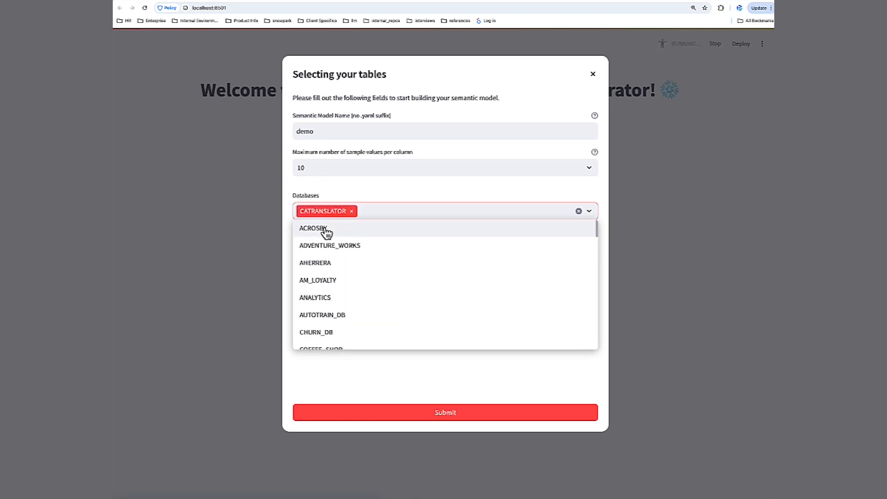
{"action": "left_click", "coordinate": [358, 194]}
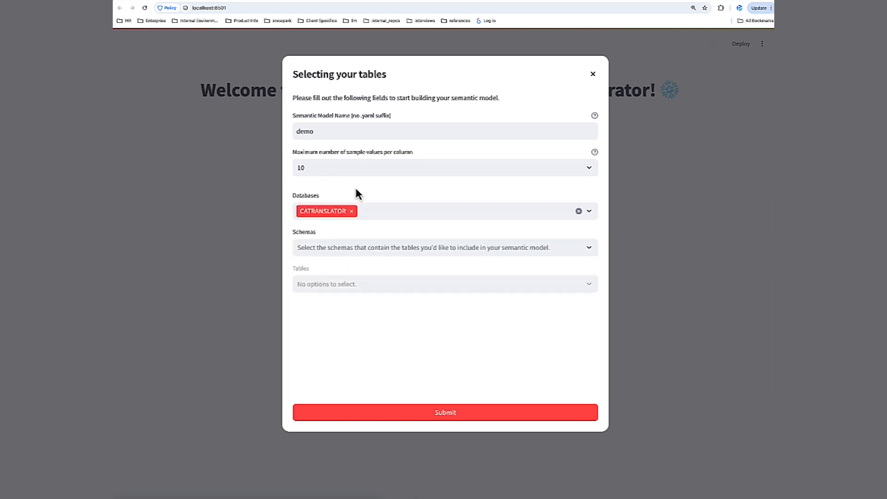
{"action": "left_click", "coordinate": [361, 248]}
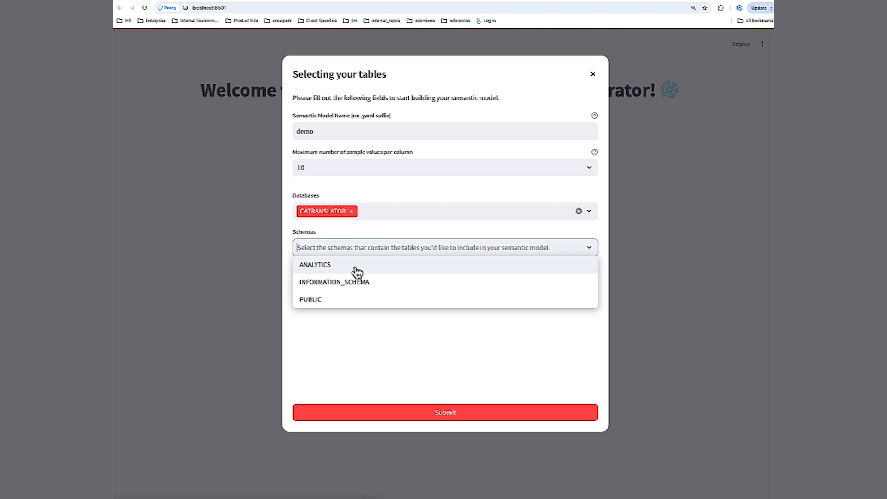
{"action": "left_click", "coordinate": [356, 268]}
- Include the CUSTOMERS table and submit the selection to generate the semantic model
{"action": "left_click", "coordinate": [342, 283]}
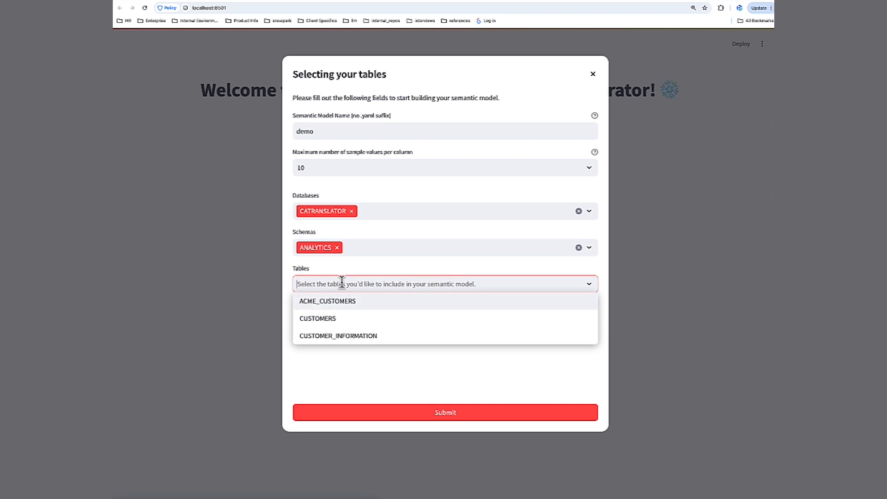
{"action": "left_click", "coordinate": [342, 317]}
{"action": "left_click", "coordinate": [366, 343]}
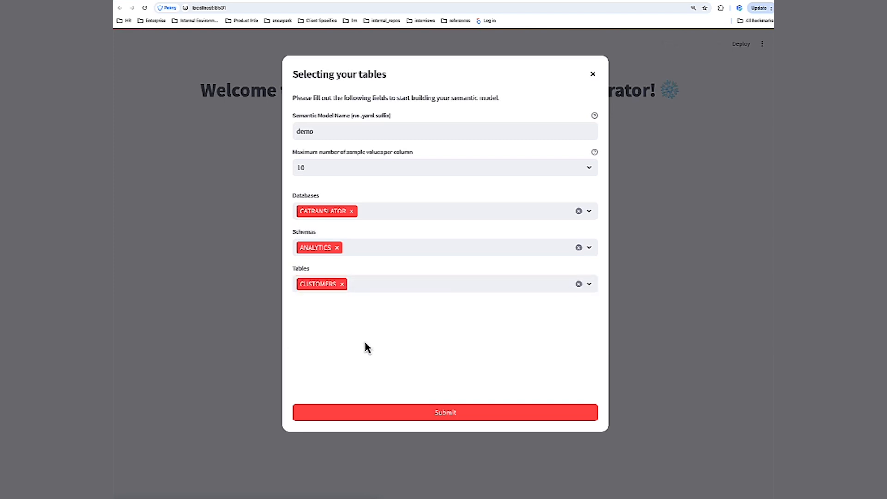
{"action": "left_click", "coordinate": [418, 412]}
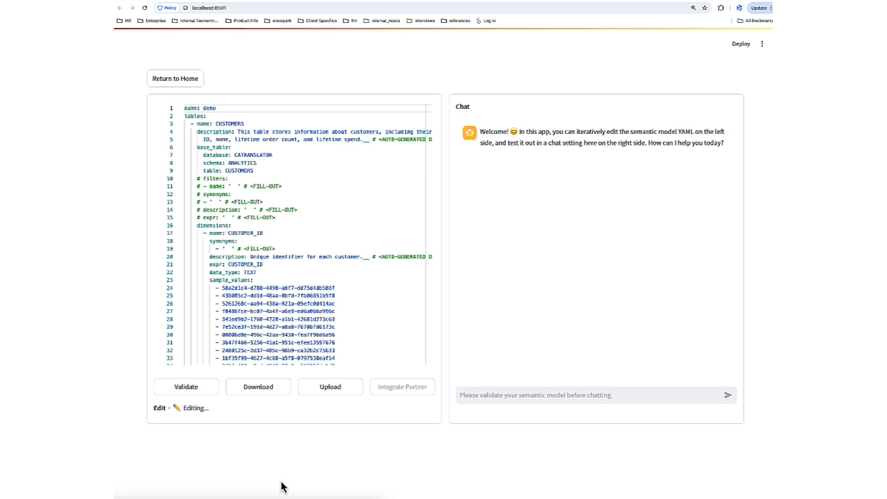
- Validate the generated semantic model and open the partner integration settings
{"action": "left_click", "coordinate": [187, 388]}
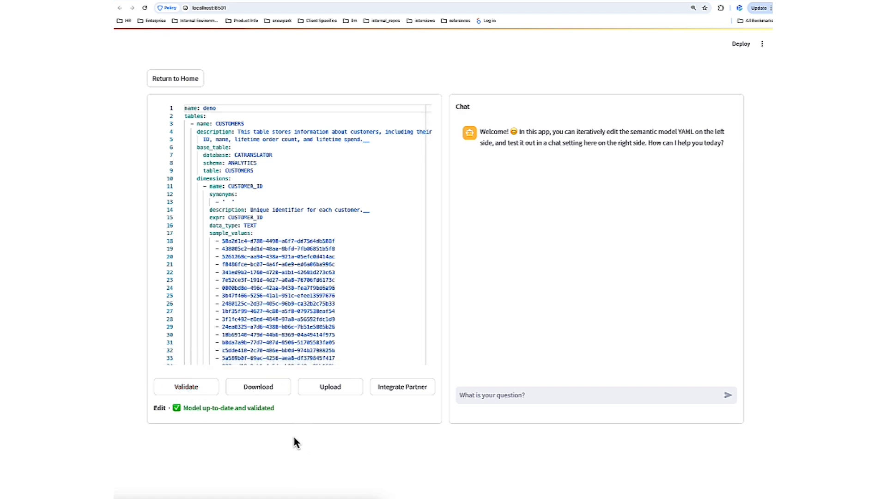
{"action": "left_click", "coordinate": [394, 388]}
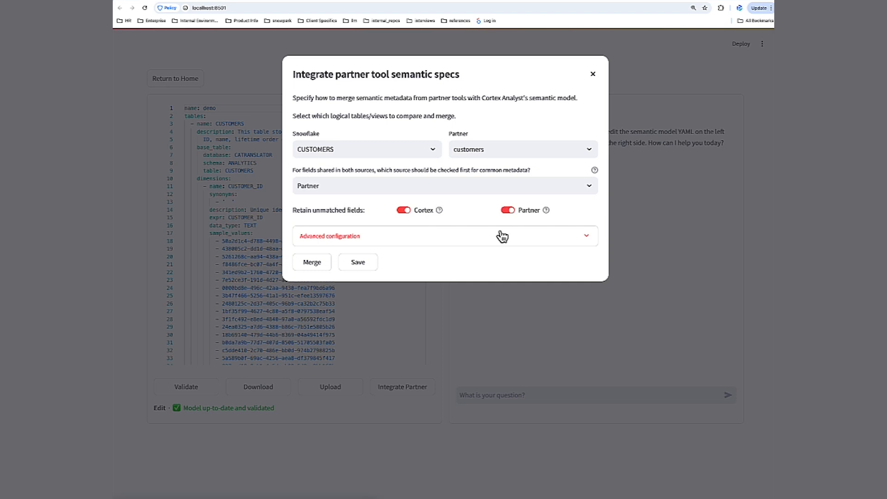
- Review the available Snowflake and partner tables and the source-priority options for shared fields
{"action": "left_click", "coordinate": [435, 148]}
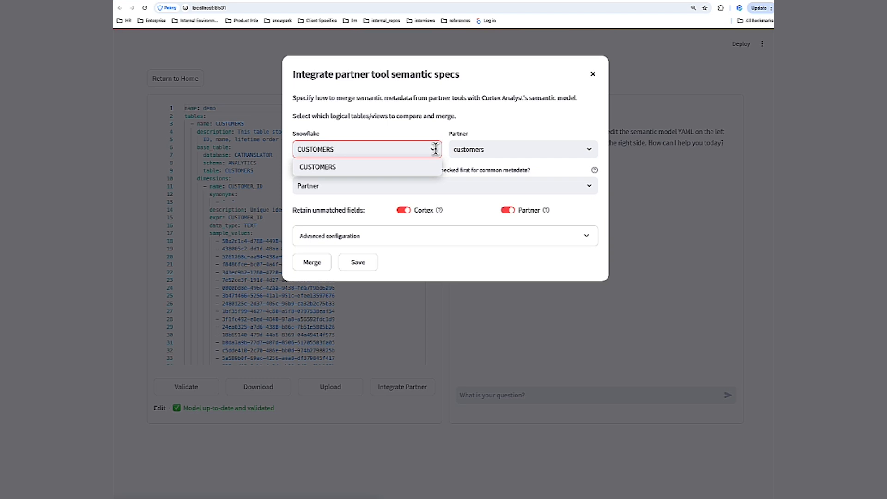
{"action": "left_click", "coordinate": [491, 150]}
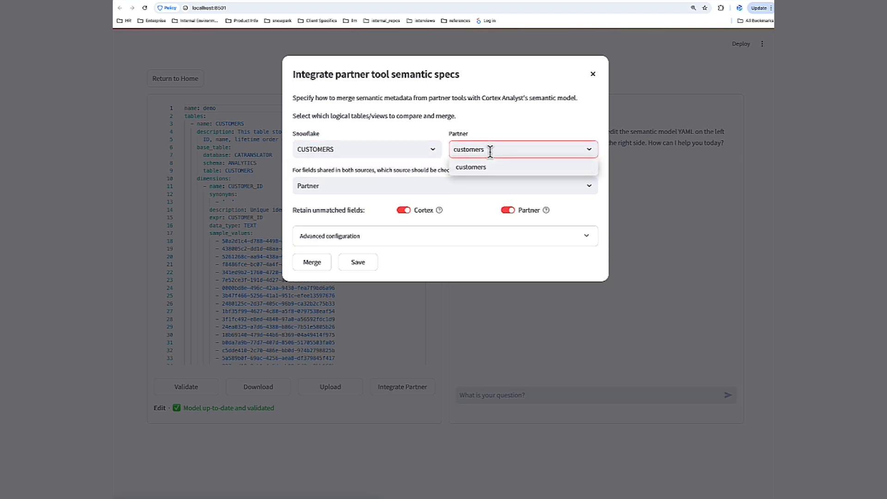
{"action": "left_click", "coordinate": [494, 134]}
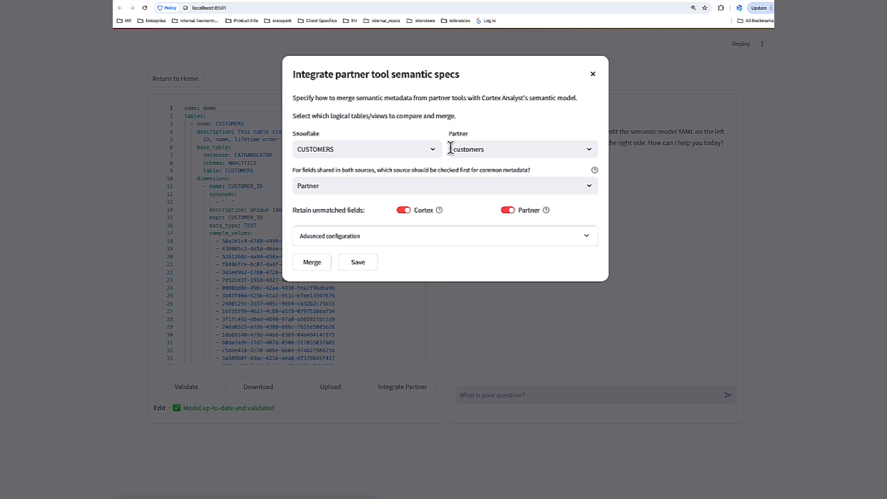
{"action": "left_click", "coordinate": [431, 187]}
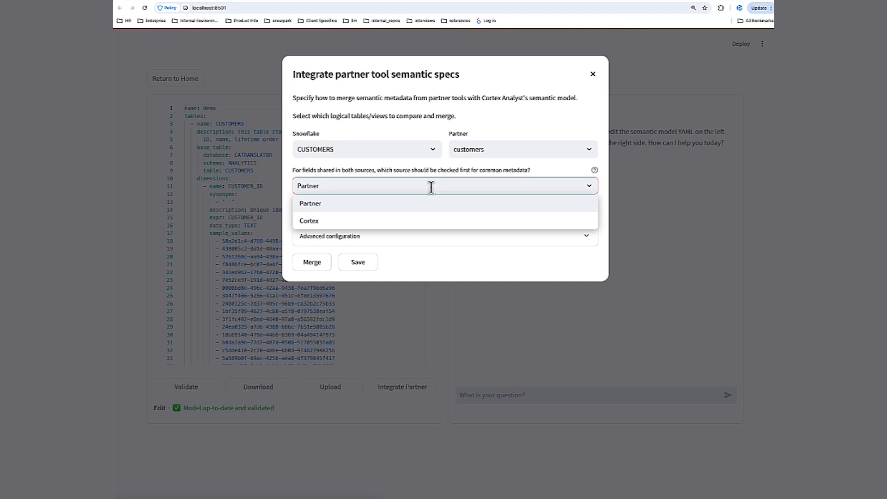
{"action": "left_click", "coordinate": [537, 176]}
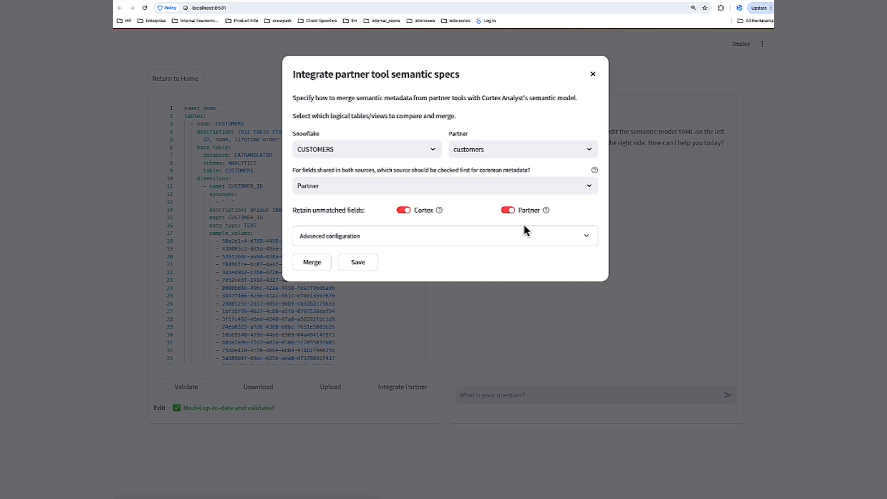
- Expand the advanced configuration and examine the merged metadata of the shared dimensions and measures, including COUNT_LIFETIME_ORDERS
{"action": "left_click", "coordinate": [570, 245]}
{"action": "scroll", "coordinate": [550, 295], "scroll_direction": "down", "scroll_amount": 1}
{"action": "scroll", "coordinate": [549, 296], "scroll_direction": "down", "scroll_amount": 4}
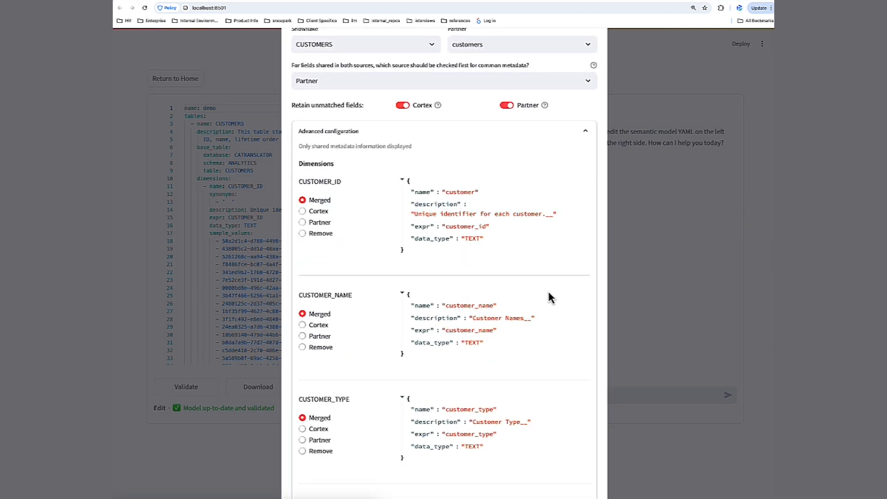
{"action": "scroll", "coordinate": [551, 298], "scroll_direction": "down", "scroll_amount": 1}
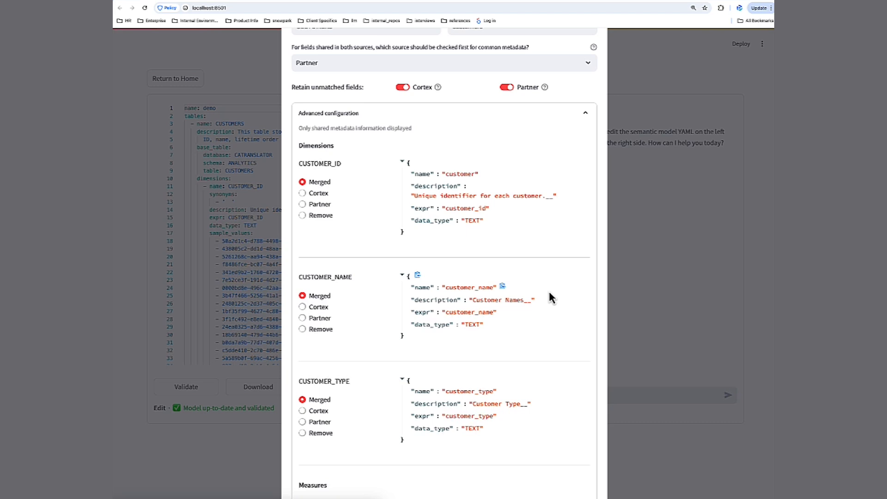
{"action": "scroll", "coordinate": [549, 293], "scroll_direction": "down", "scroll_amount": 1}
{"action": "scroll", "coordinate": [550, 298], "scroll_direction": "down", "scroll_amount": 4}
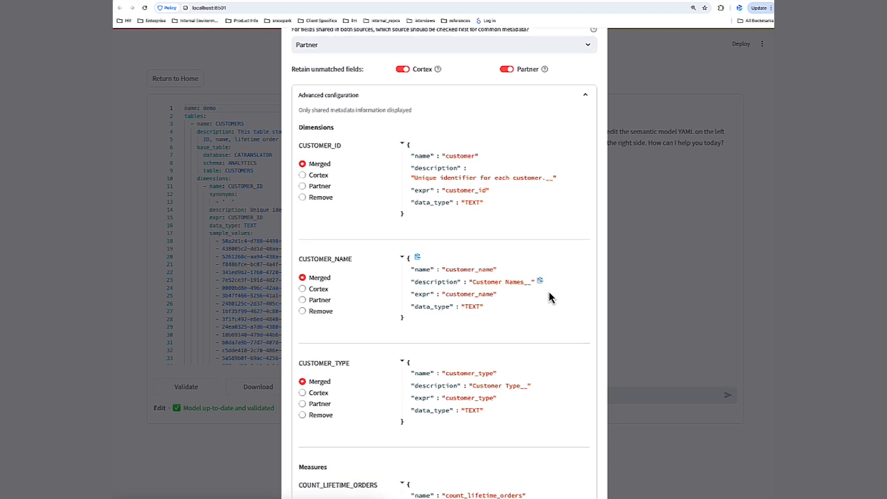
{"action": "scroll", "coordinate": [550, 298], "scroll_direction": "down", "scroll_amount": 2}
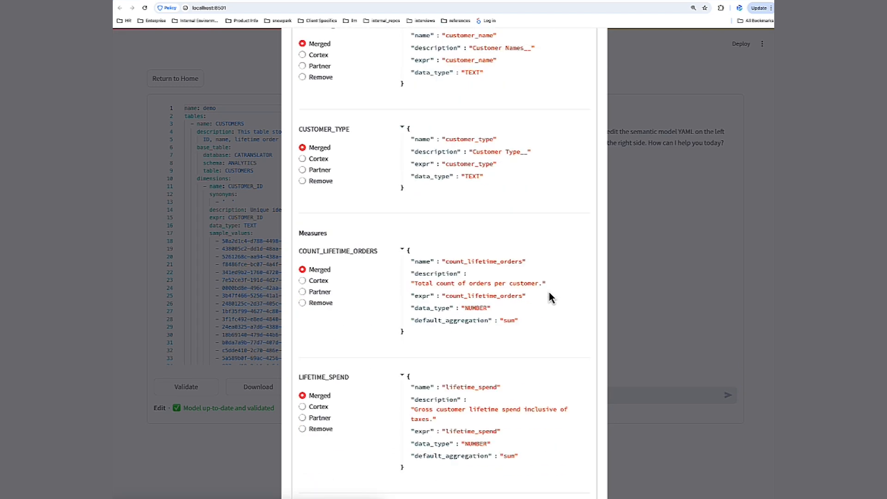
{"action": "double_click", "coordinate": [331, 251]}
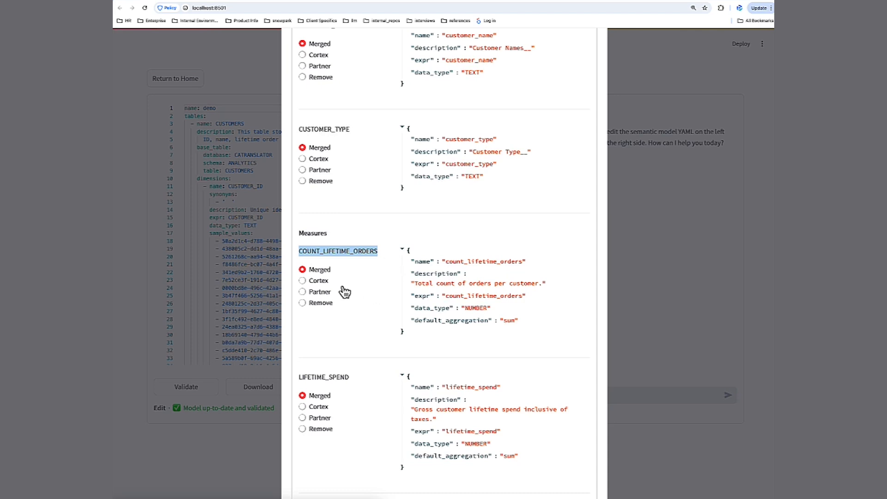
- Compare the Partner, Cortex and Merged metadata of COUNT_LIFETIME_ORDERS, focusing on its description, and leave the measure set to Merged
{"action": "left_click", "coordinate": [324, 293]}
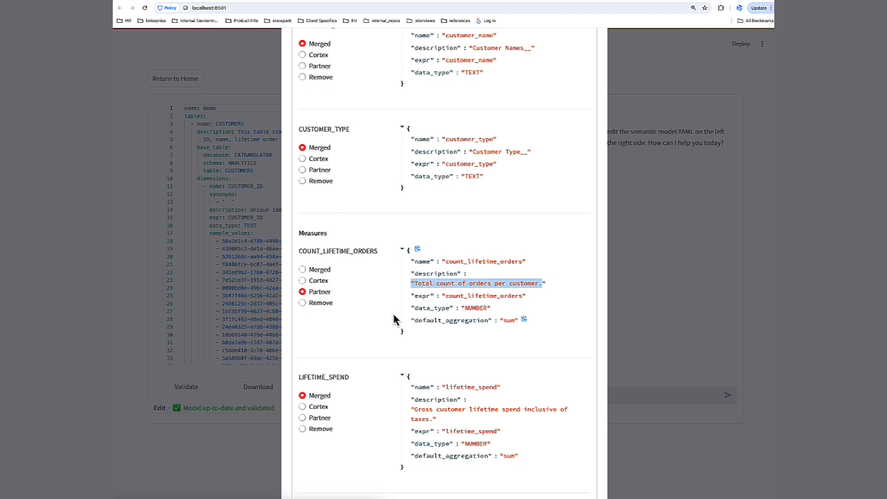
{"action": "left_click", "coordinate": [318, 281]}
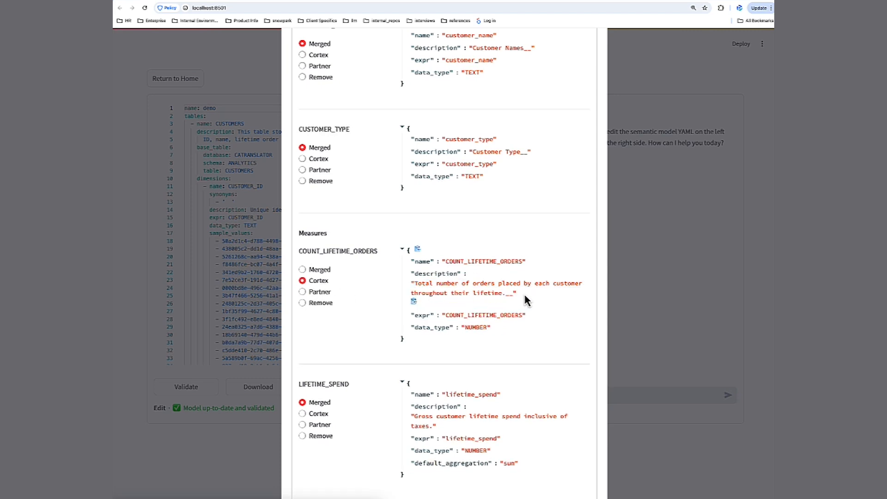
{"action": "left_click_drag", "start_coordinate": [526, 301], "coordinate": [457, 287]}
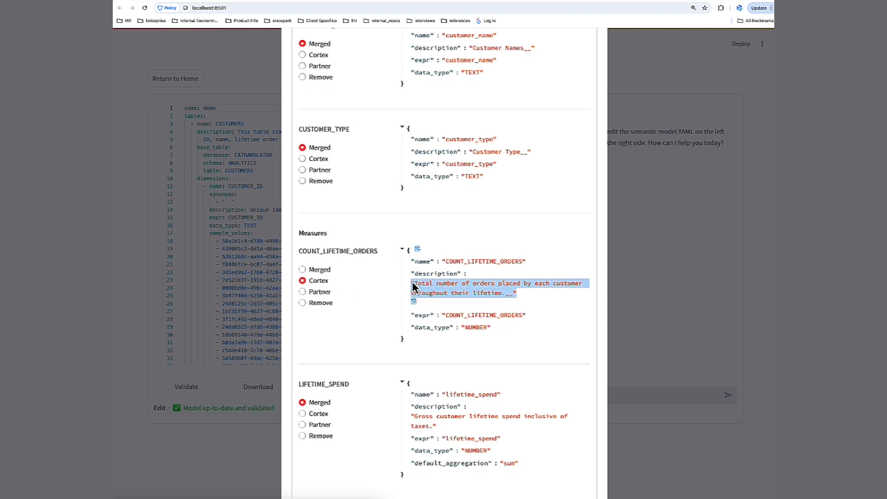
{"action": "left_click", "coordinate": [503, 293]}
{"action": "left_click_drag", "start_coordinate": [506, 295], "coordinate": [512, 296]}
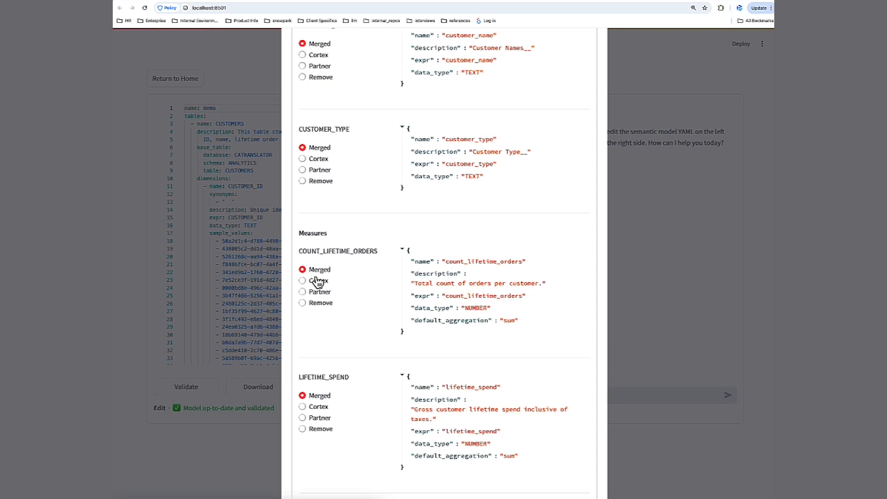
{"action": "left_click_drag", "start_coordinate": [546, 285], "coordinate": [412, 283]}
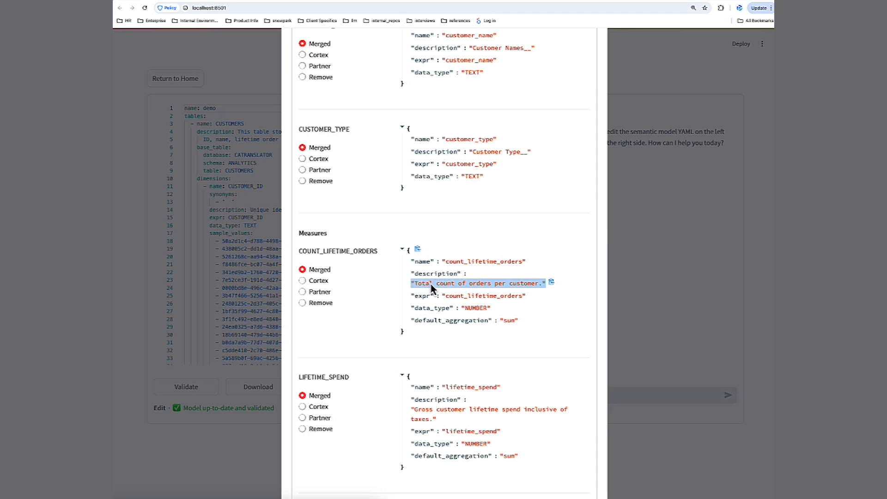
{"action": "left_click", "coordinate": [461, 287]}
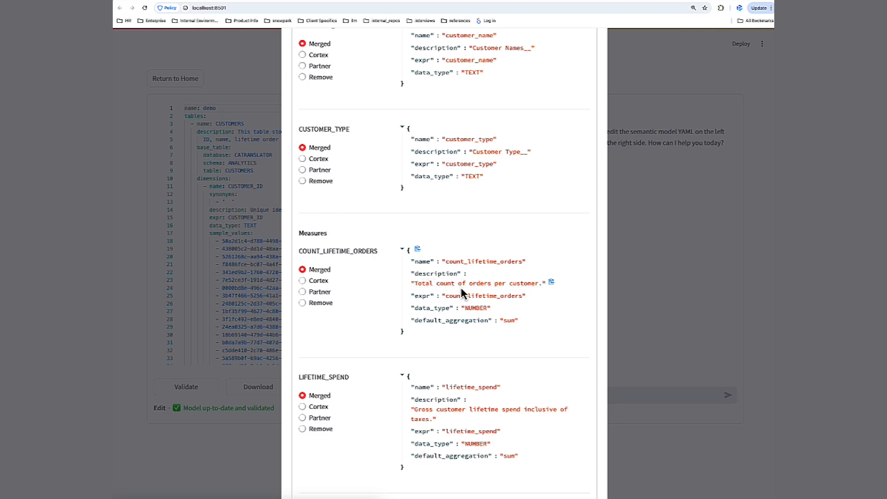
- Collapse the advanced configuration, merge the Snowflake CUSTOMERS table with the partner customers table, and save the result
{"action": "scroll", "coordinate": [461, 287], "scroll_direction": "up", "scroll_amount": 7}
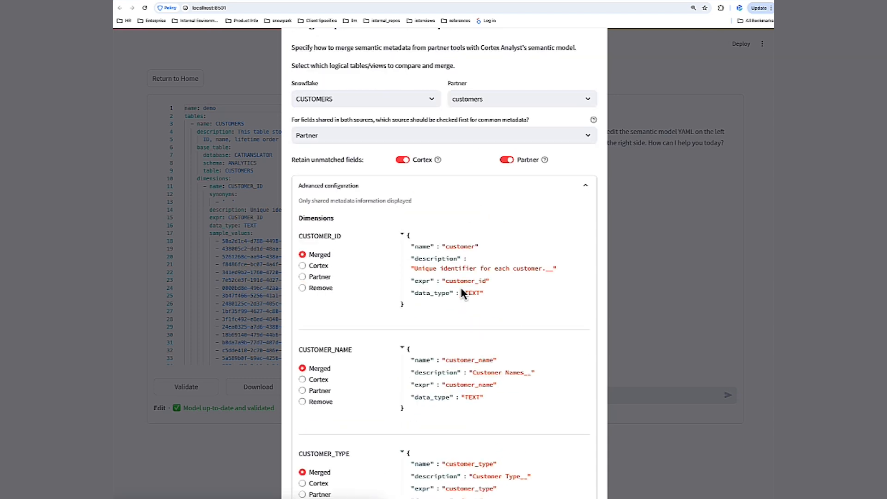
{"action": "left_click", "coordinate": [587, 189]}
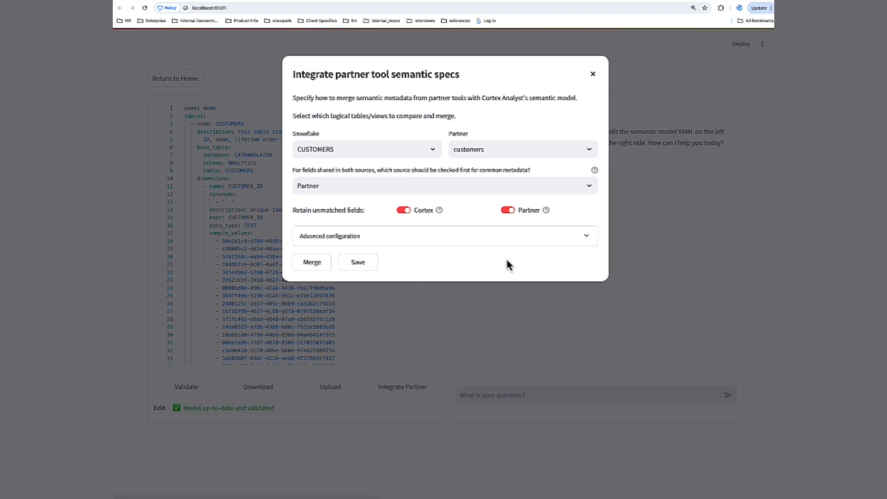
{"action": "left_click", "coordinate": [319, 267]}
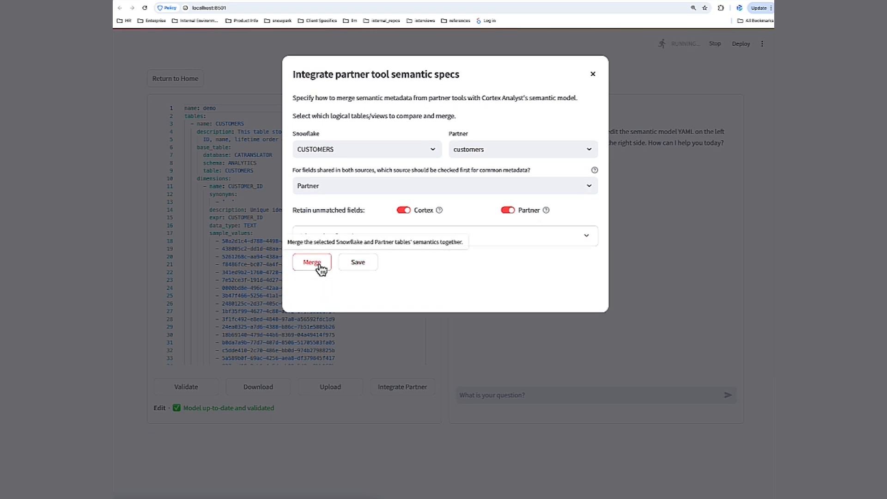
{"action": "left_click", "coordinate": [353, 266]}
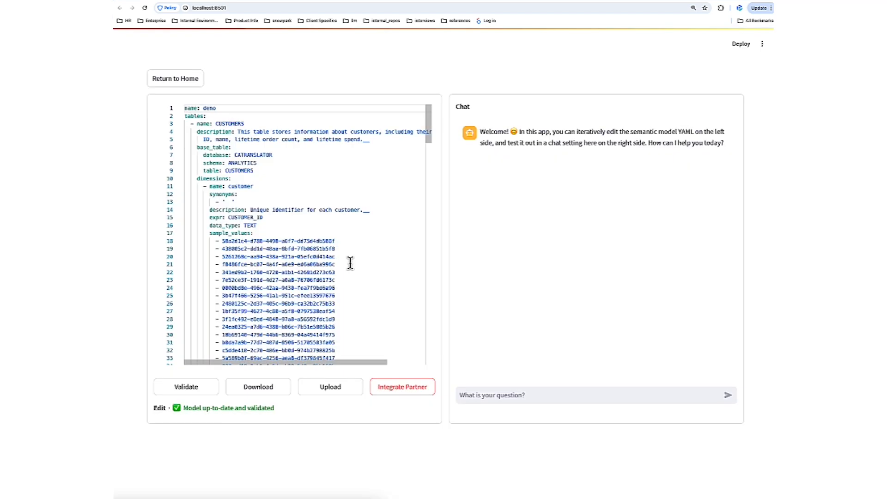
- Search the merged YAML for count_lifetime_orders, examine the measure's description, and close the search
{"action": "left_click", "coordinate": [336, 203]}
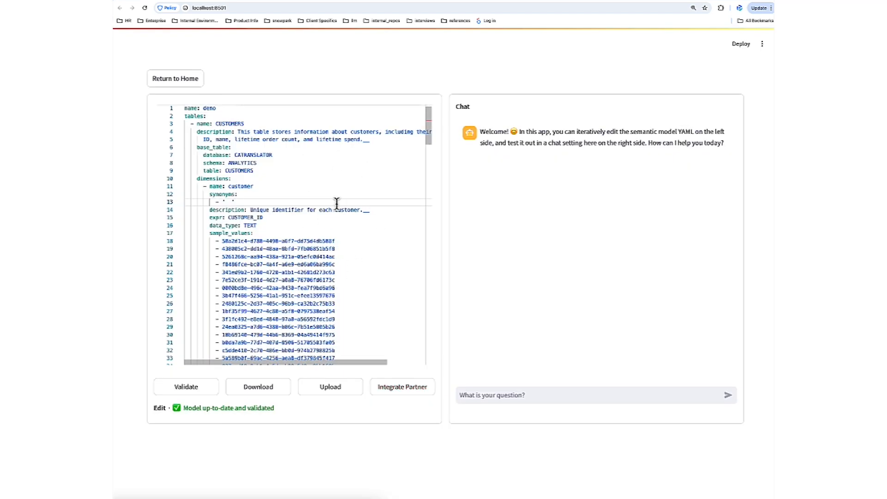
{"action": "key", "text": "ctrl+f"}
{"action": "type", "text": "count_life"}
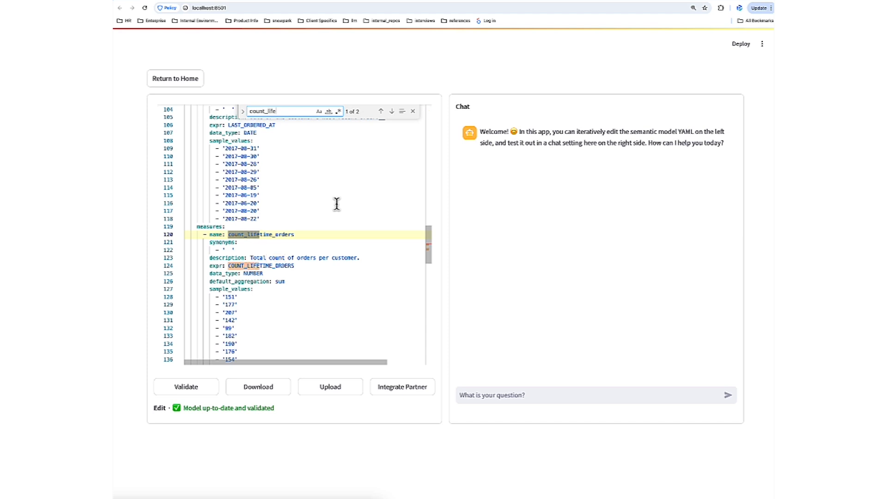
{"action": "type", "text": "time_orders"}
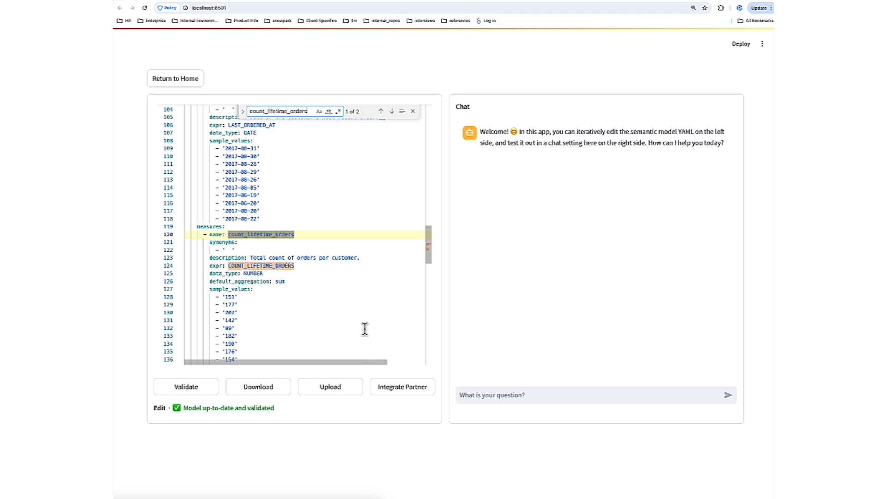
{"action": "left_click", "coordinate": [365, 257]}
{"action": "left_click_drag", "start_coordinate": [365, 258], "coordinate": [250, 257]}
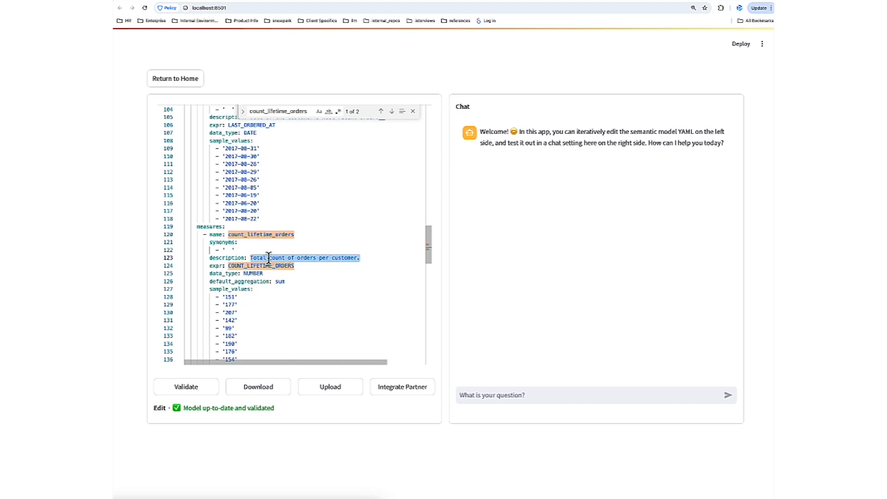
{"action": "left_click", "coordinate": [269, 242]}
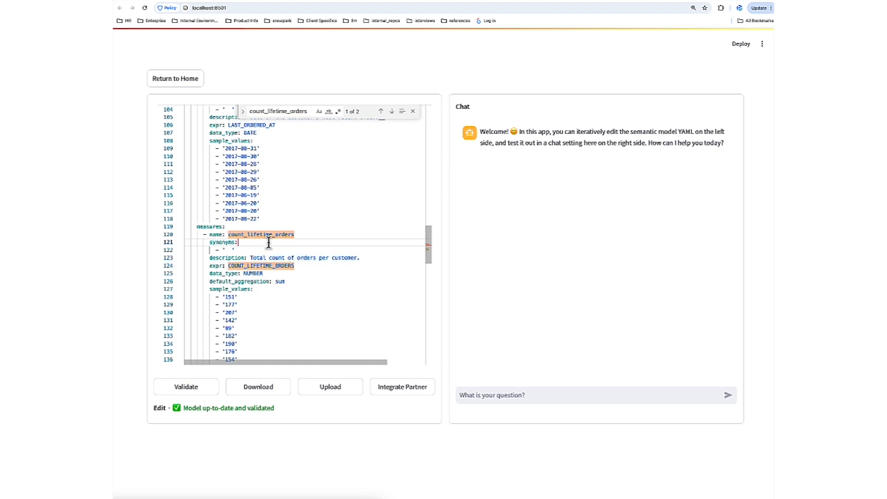
{"action": "left_click", "coordinate": [412, 112]}
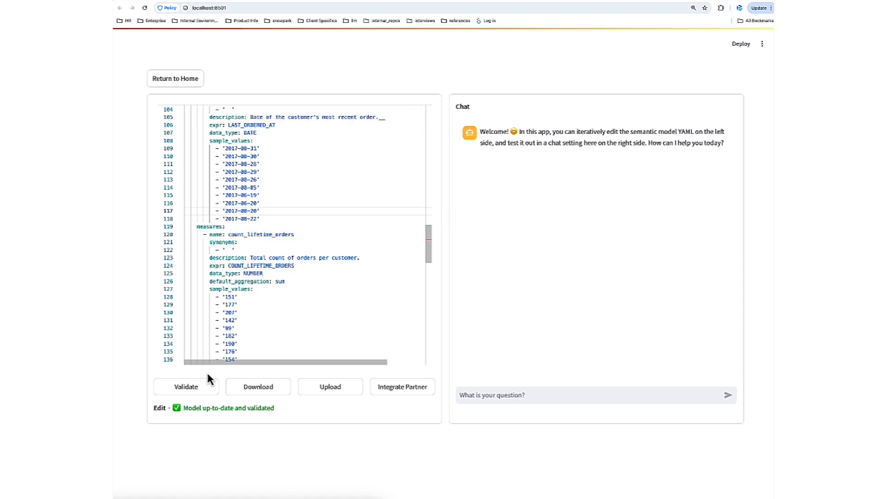
- Validate the merged model and set its upload destination to the CATRANSLATOR database, ANALYTICS schema and DATA stage
{"action": "left_click", "coordinate": [205, 387]}
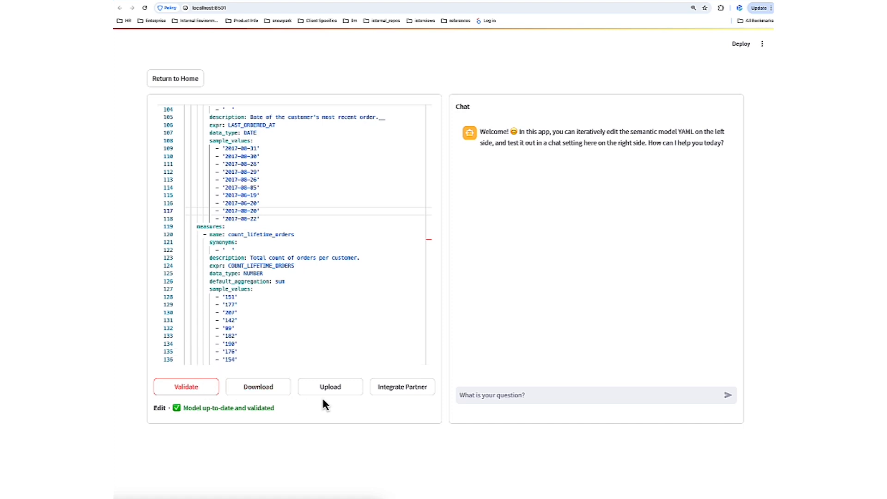
{"action": "left_click", "coordinate": [339, 393]}
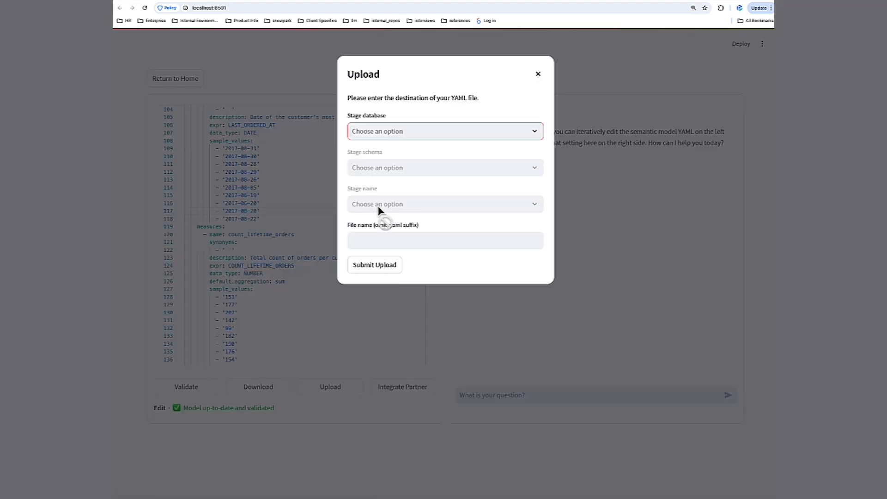
{"action": "left_click", "coordinate": [390, 131]}
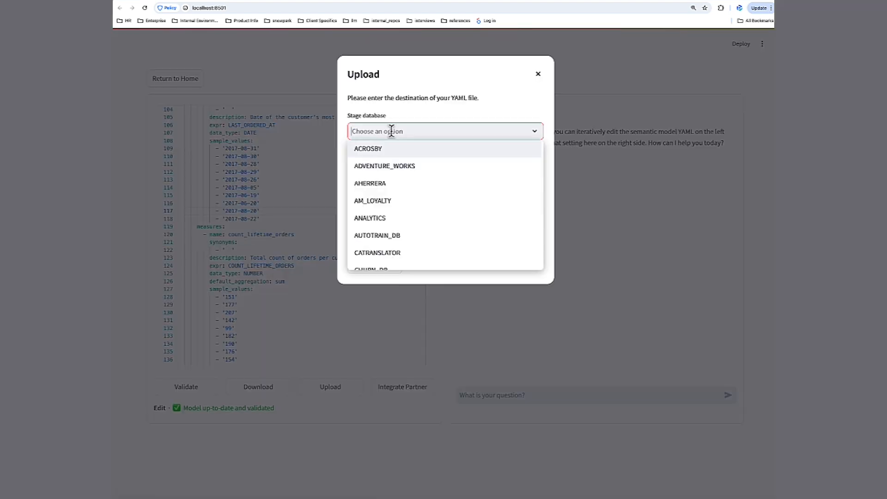
{"action": "left_click", "coordinate": [382, 253]}
{"action": "left_click", "coordinate": [381, 166]}
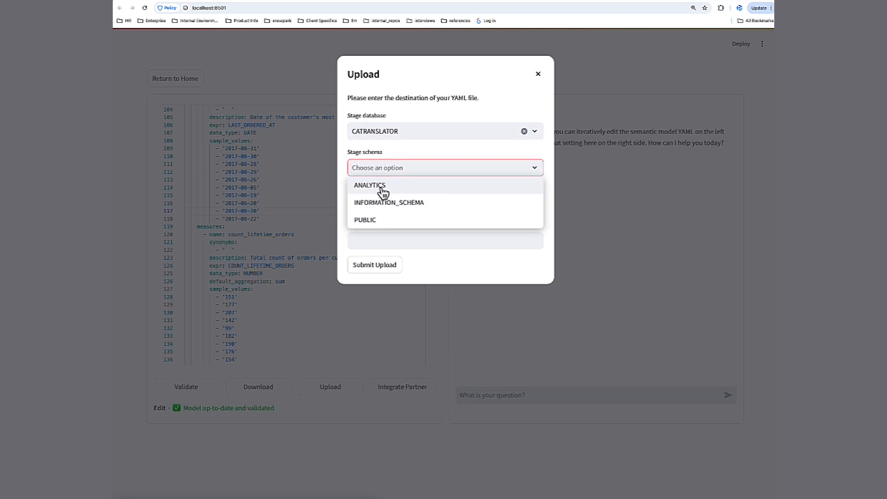
{"action": "left_click", "coordinate": [381, 187]}
{"action": "left_click", "coordinate": [380, 204]}
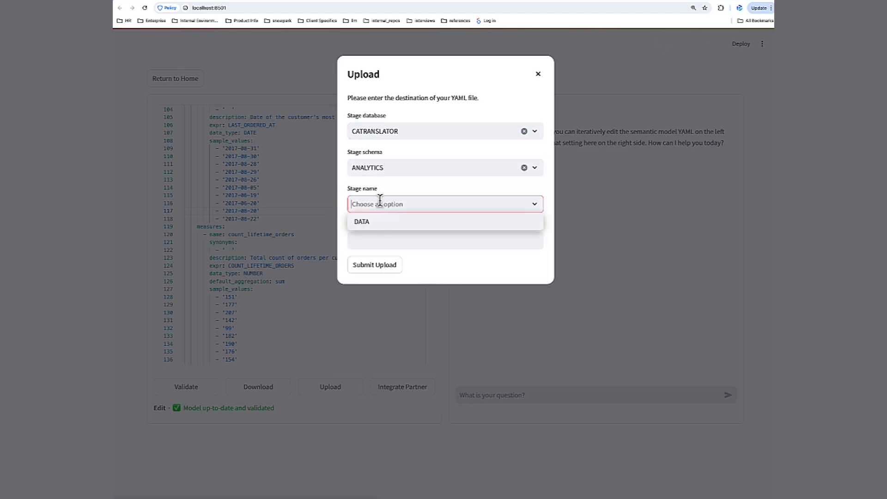
{"action": "left_click", "coordinate": [376, 226]}
- Name the YAML file successful_merge and submit the upload
{"action": "left_click", "coordinate": [374, 239]}
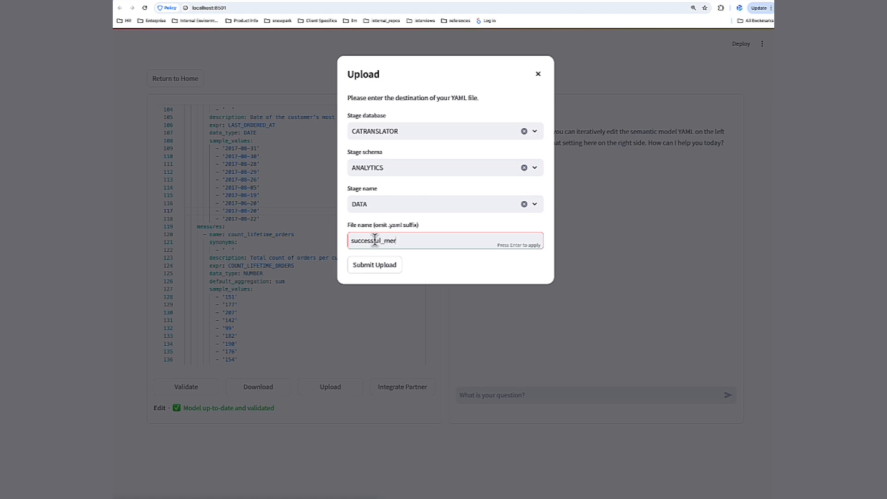
{"action": "type", "text": "successful_merge"}
{"action": "left_click", "coordinate": [394, 266]}
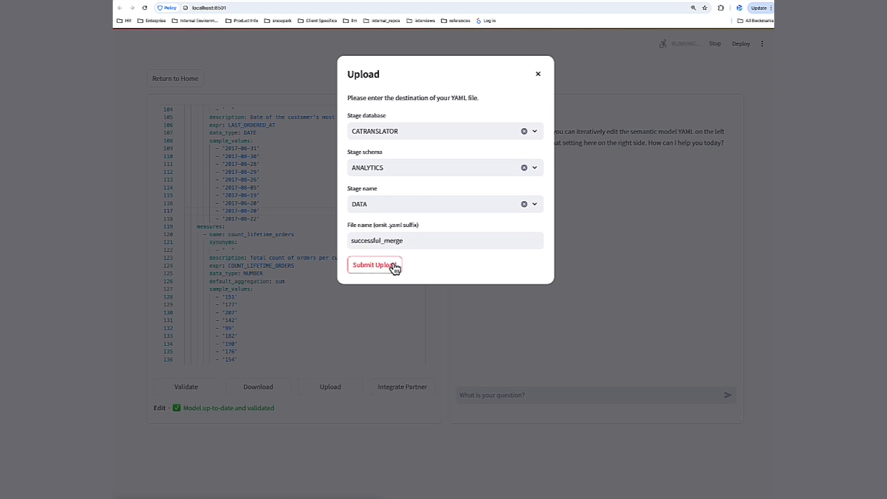